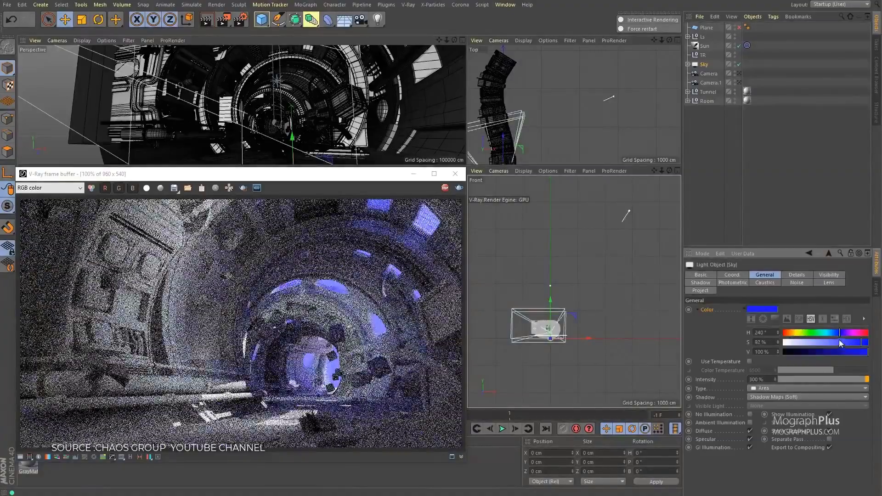
- Tint the Sky light from blue to a pale yellow by adjusting its hue and saturation
click(801, 333)
click(804, 343)
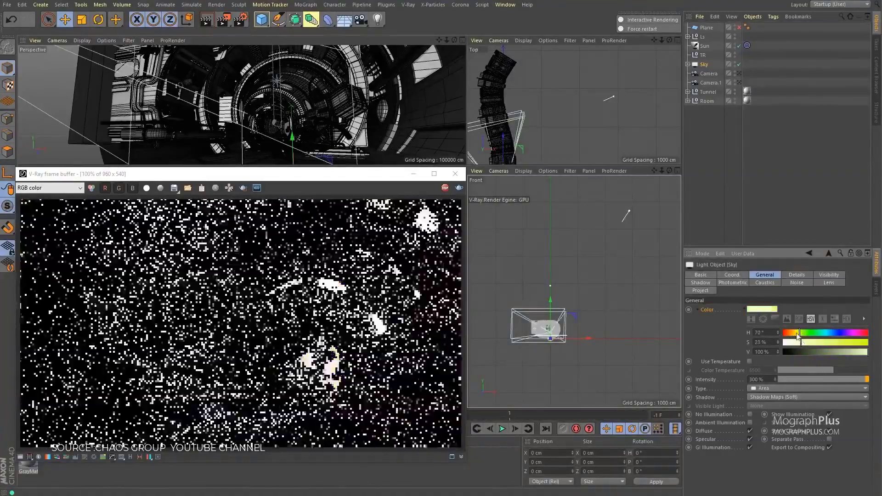
drag(804, 343, 801, 345)
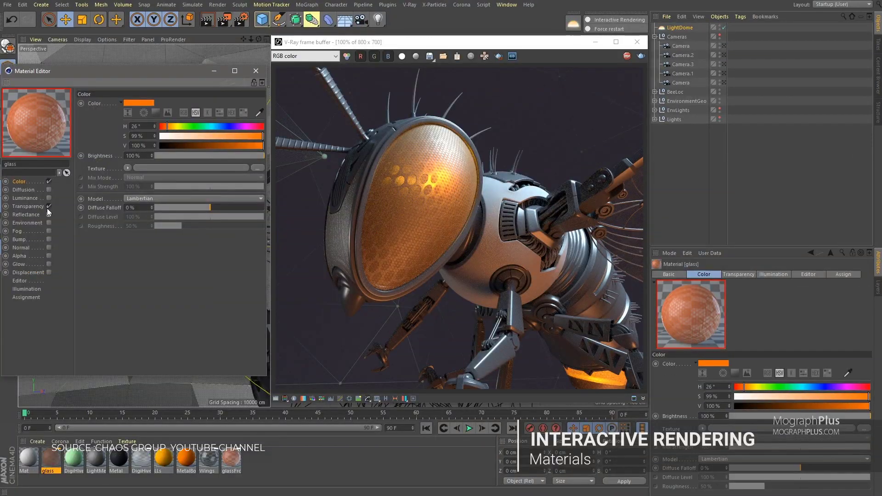
- Turn off the glass material's transparency and let V-Ray re-render
click(48, 206)
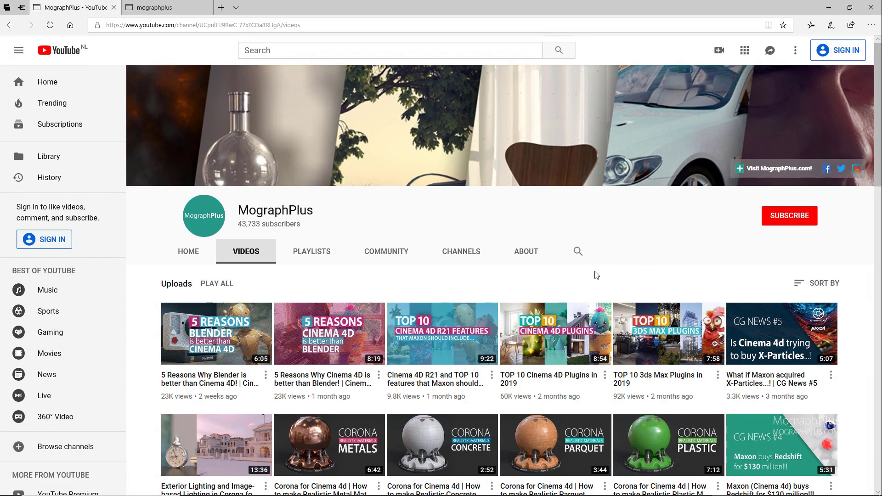
scroll(596, 275, down, 6)
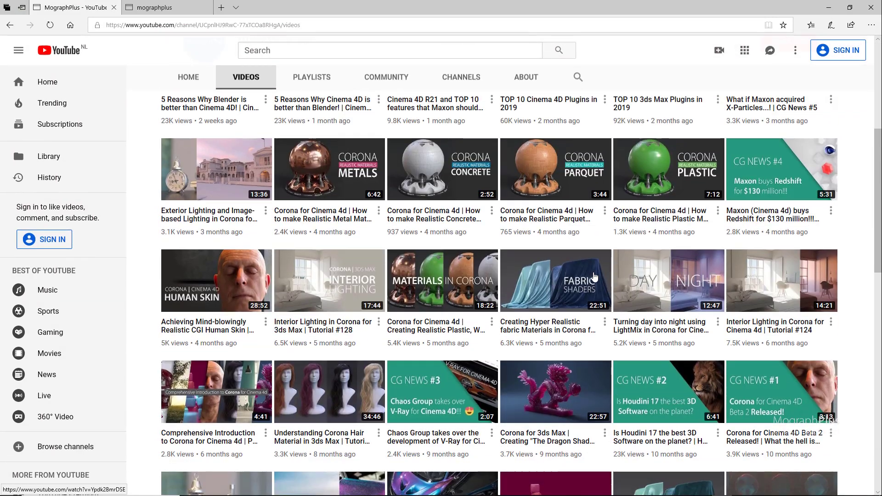
scroll(589, 280, up, 7)
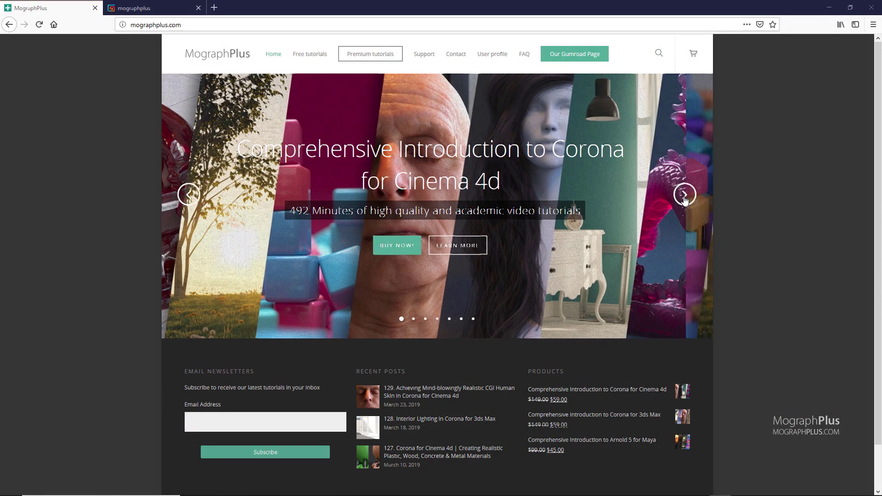
- Advance the featured-course slideshow through the next three courses
click(680, 194)
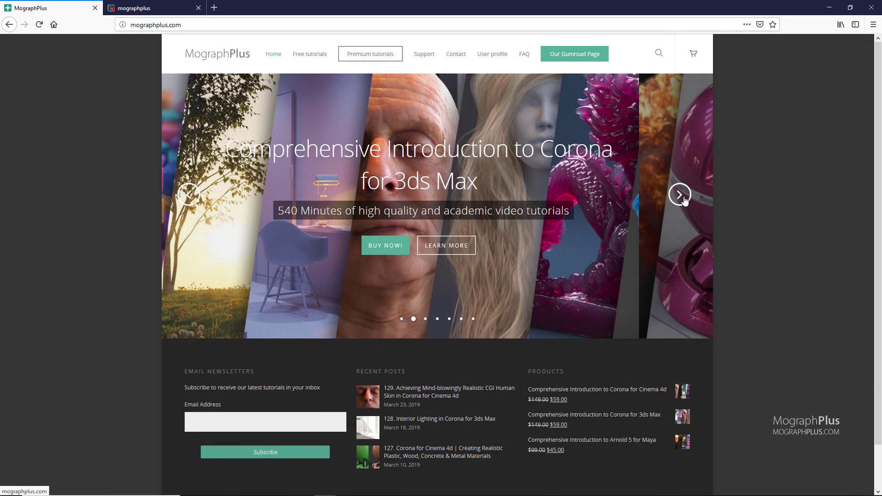
click(684, 198)
click(683, 197)
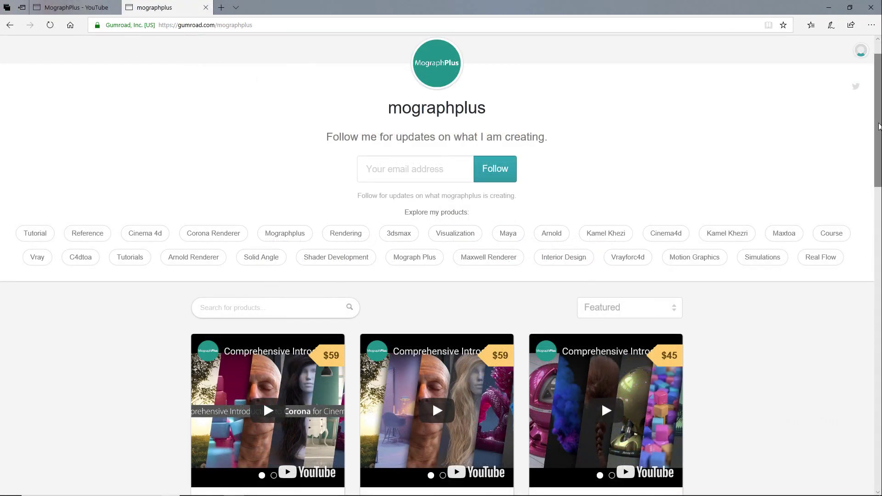
drag(878, 126, 878, 276)
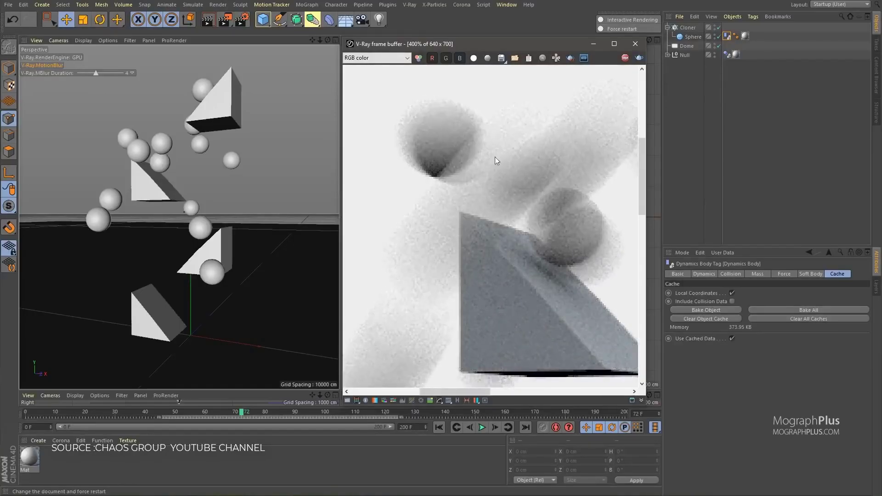
- Zoom the V-Ray frame buffer out to 100% and orbit to show floor and horizon
scroll(495, 156, down, 2)
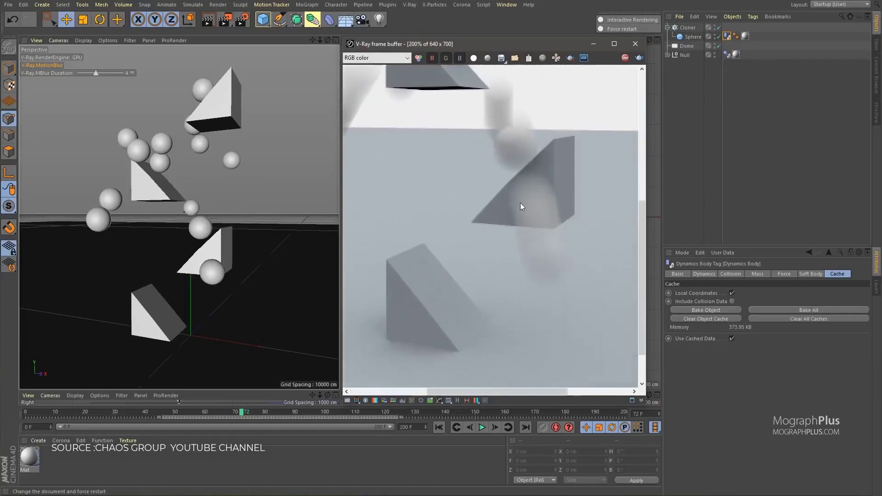
scroll(520, 206, down, 1)
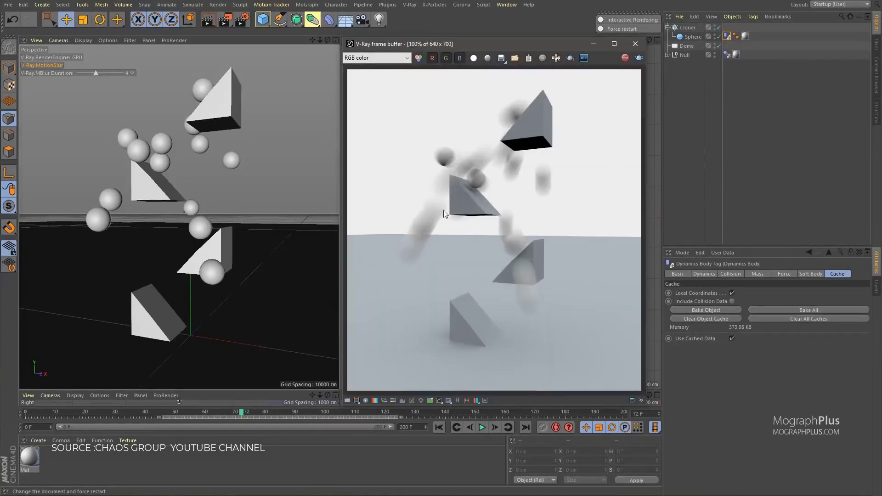
alt+drag(136, 195, 202, 203)
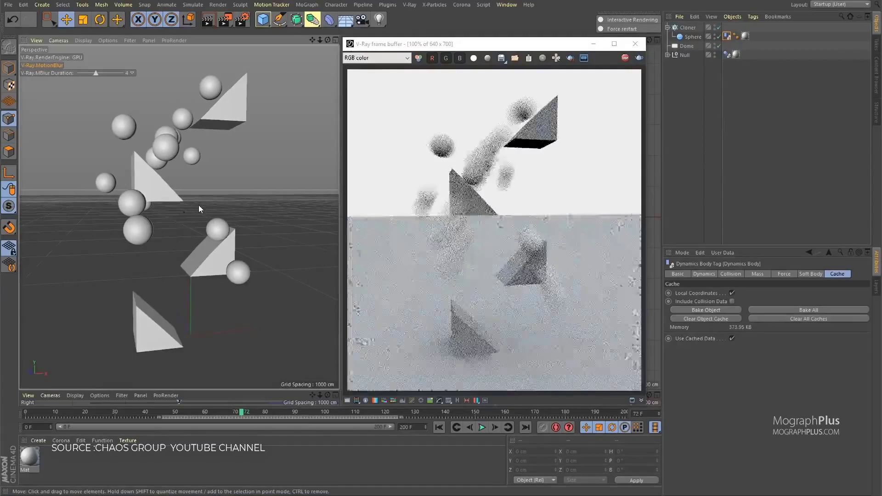
- Dolly the camera closer to the spheres and wedges, then tint the light pale yellow
alt+right_drag(195, 195, 258, 224)
alt+drag(258, 224, 193, 258)
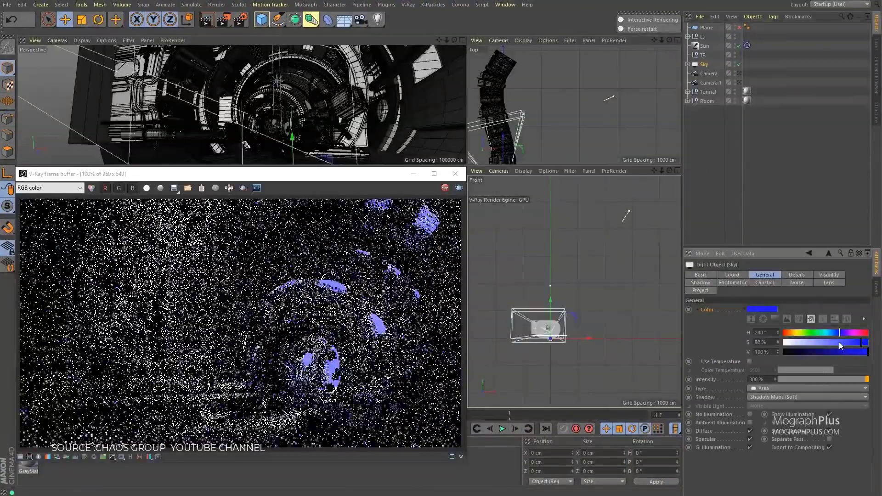
click(796, 333)
click(800, 342)
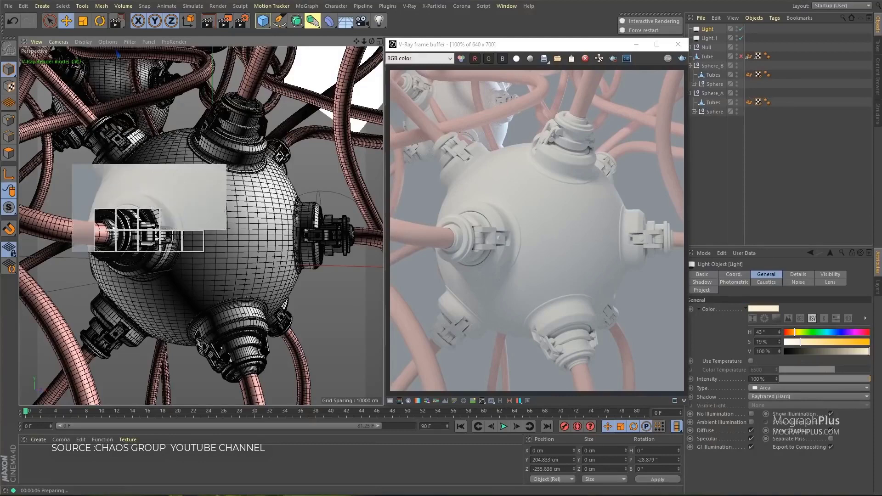
- Collapse the Color Balance correction to reach the frame buffer's lens effects
click(218, 6)
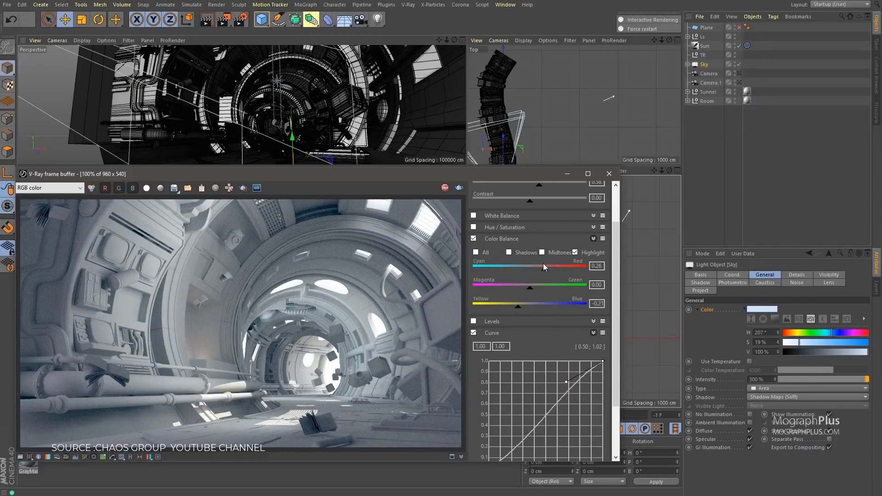
click(519, 239)
scroll(506, 279, up, 3)
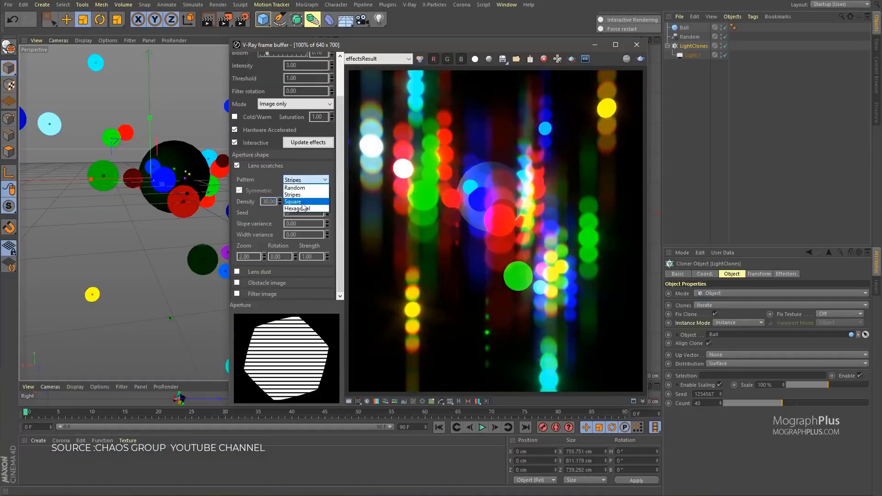
- Set the lens scratches pattern to Square with density 10
click(303, 202)
text(10)
key(Return)
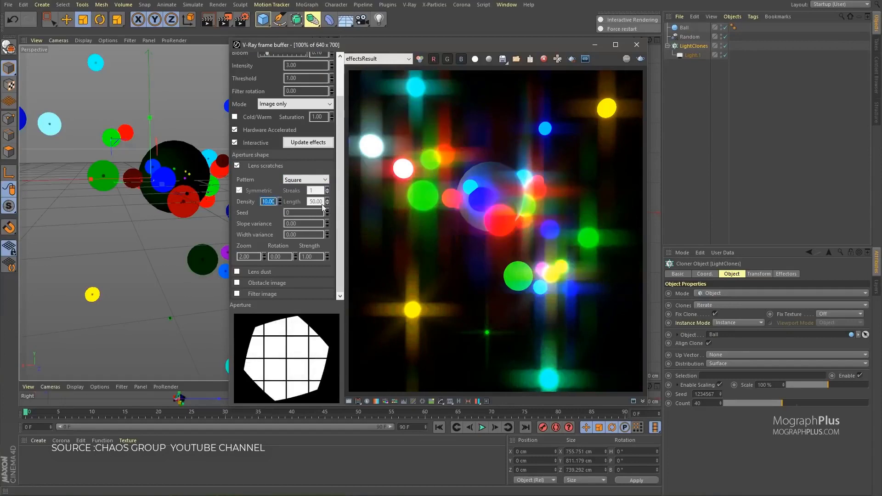
- Swap lens scratches for lens dust with a Square pattern at density 20
click(237, 165)
click(237, 222)
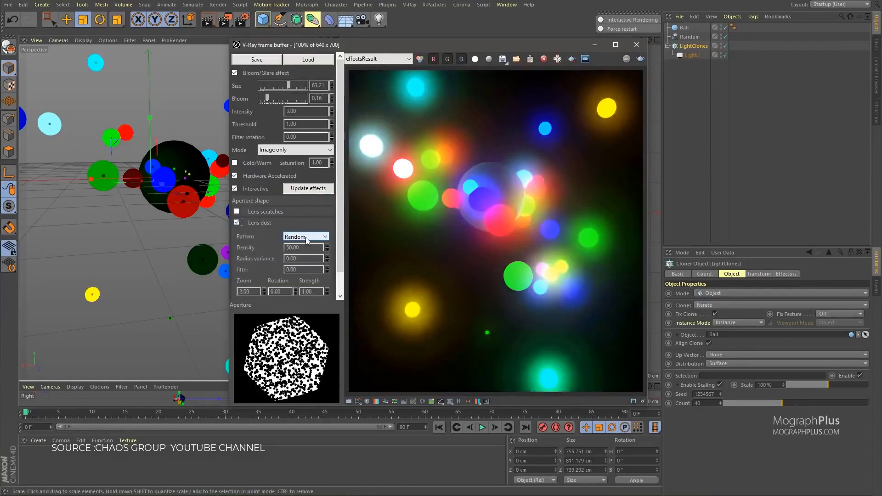
click(305, 252)
scroll(437, 170, up, 2)
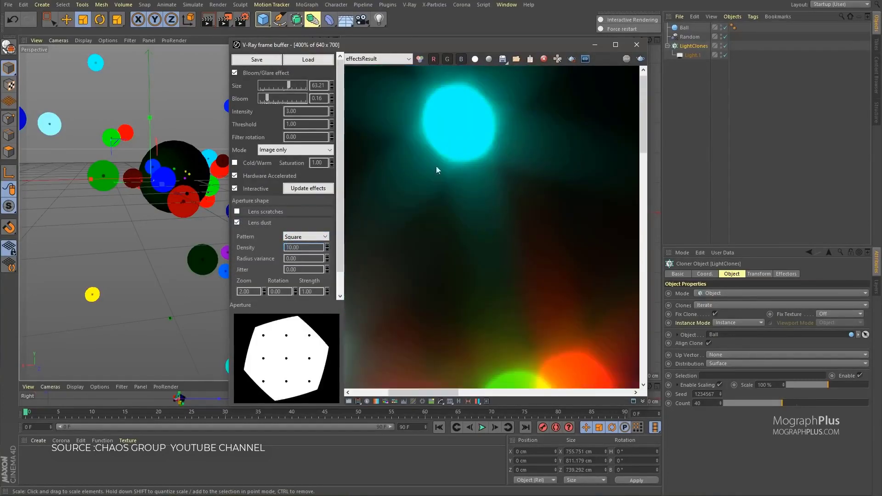
text(20)
key(Return)
- Switch lens dust off again
scroll(447, 215, down, 3)
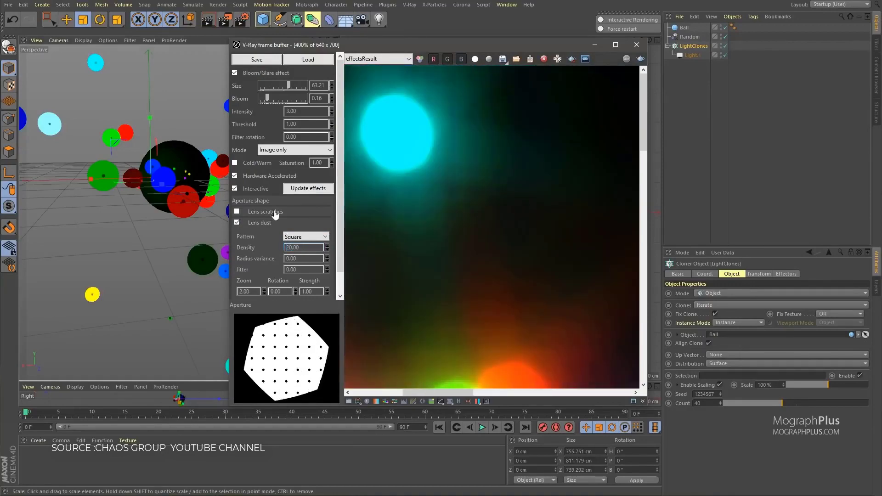
scroll(446, 212, up, 1)
click(260, 223)
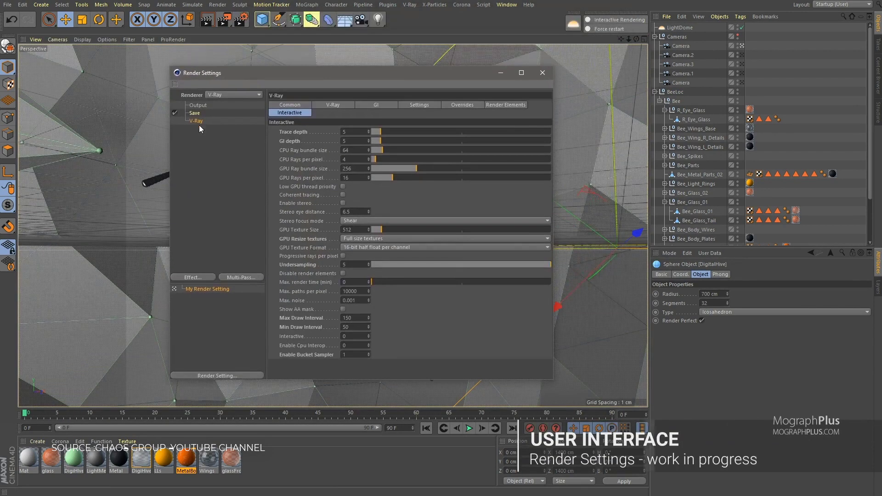
- Browse the Common, V-Ray, GI, Settings, Overrides, Render Elements and Interactive render settings pages
click(288, 105)
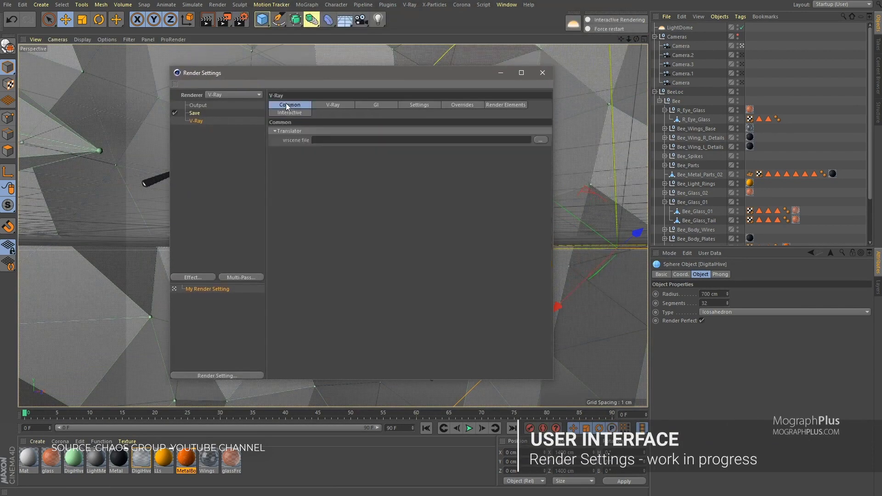
click(339, 106)
click(381, 104)
click(422, 105)
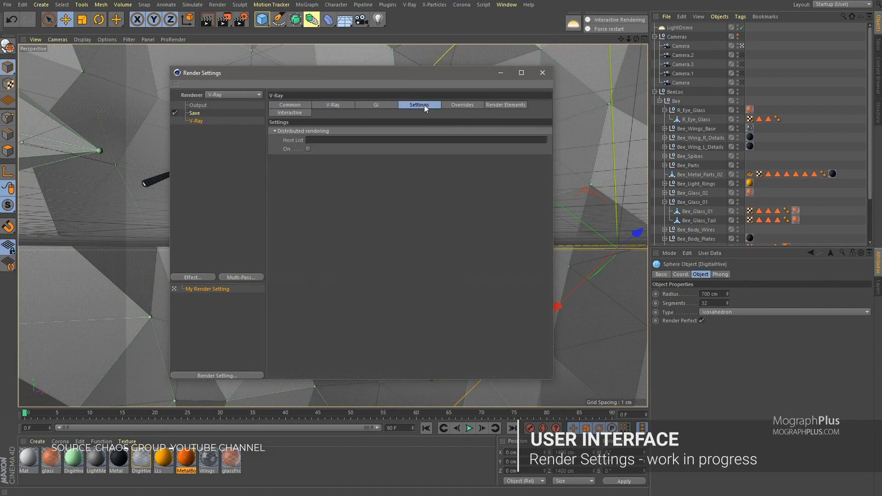
click(463, 105)
click(506, 105)
click(292, 114)
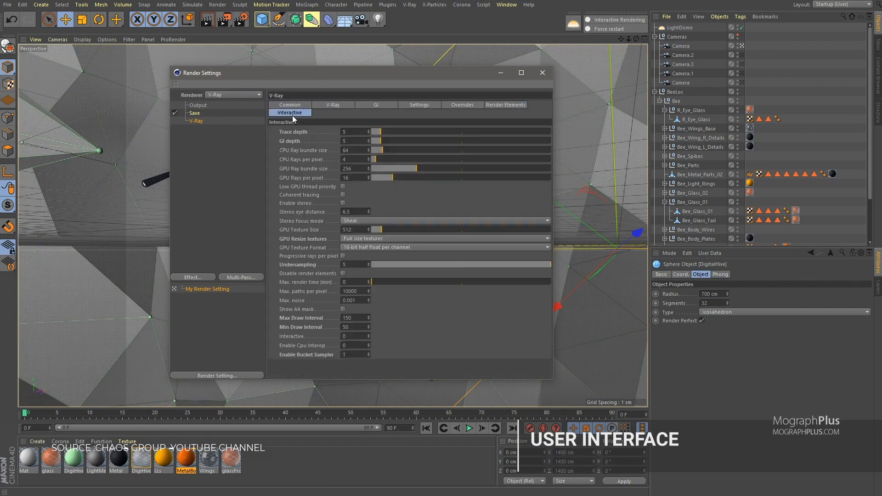
- Return to the GI page and list the Secondary Engine options
click(335, 105)
click(377, 105)
click(352, 209)
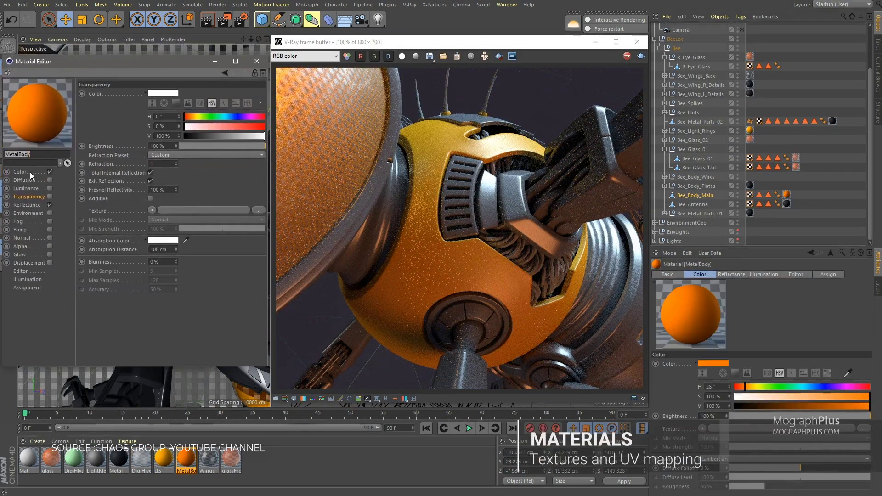
- Shift the MetalBody material's Color channel hue slider toward teal
click(29, 173)
drag(181, 119, 219, 117)
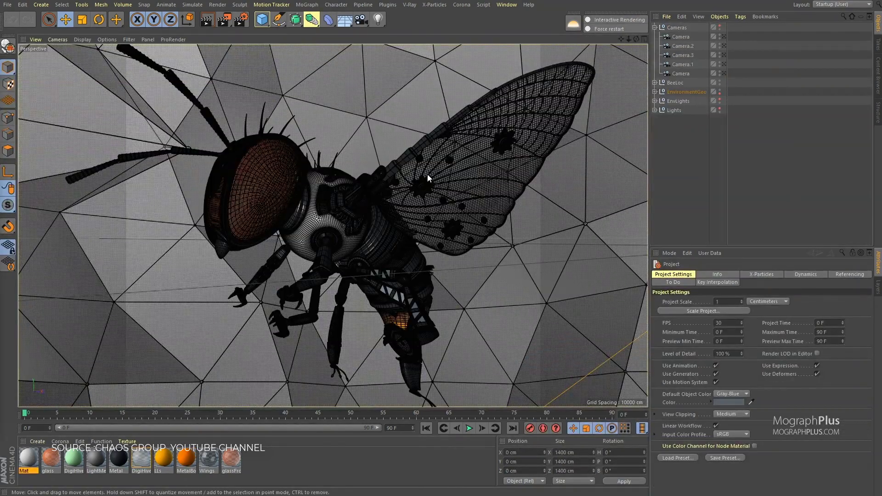
- Start V-Ray interactive rendering and dock its window and frame buffer beside the viewport
click(621, 20)
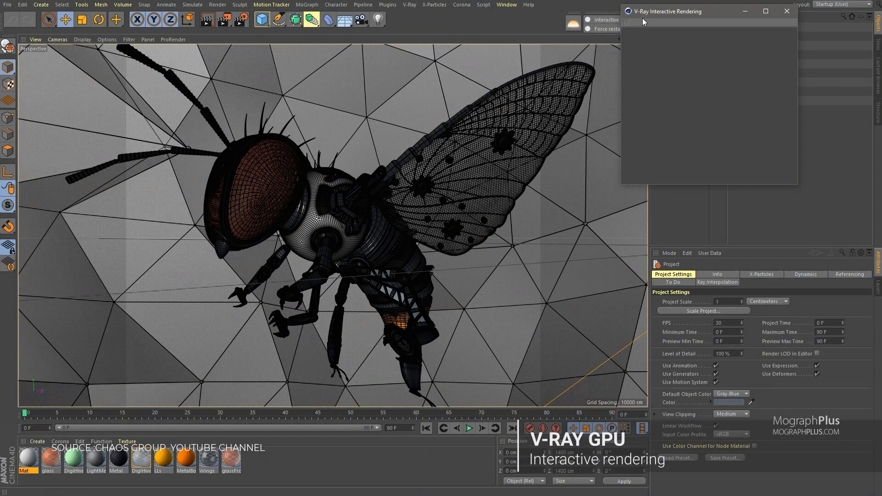
drag(653, 10, 91, 255)
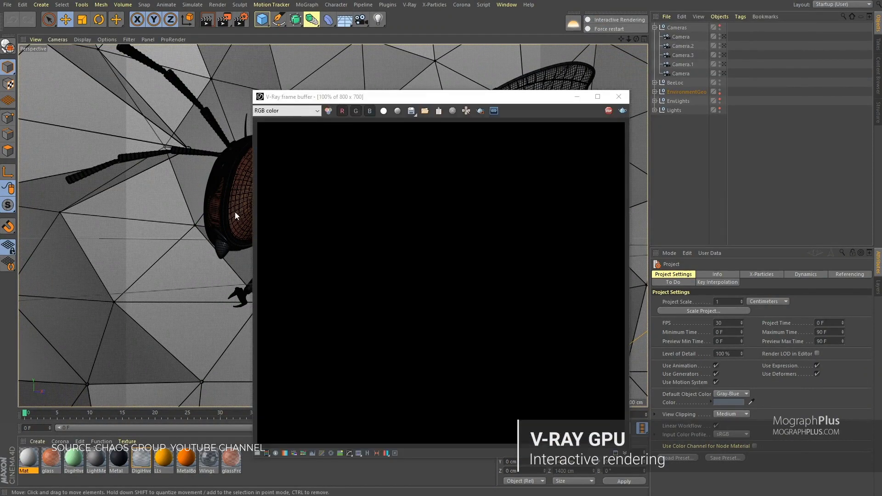
drag(457, 100, 476, 45)
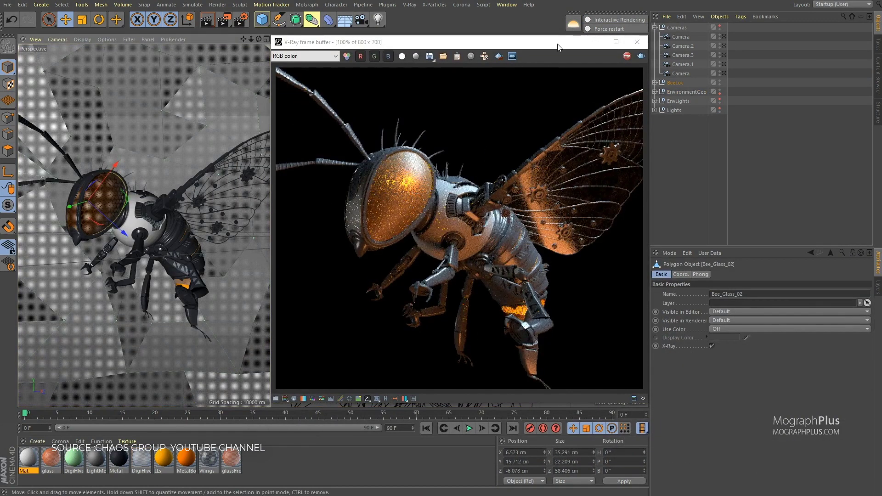
- Add a V-Ray dome light and review its Options, Sampling, Advanced and Texture settings
click(573, 24)
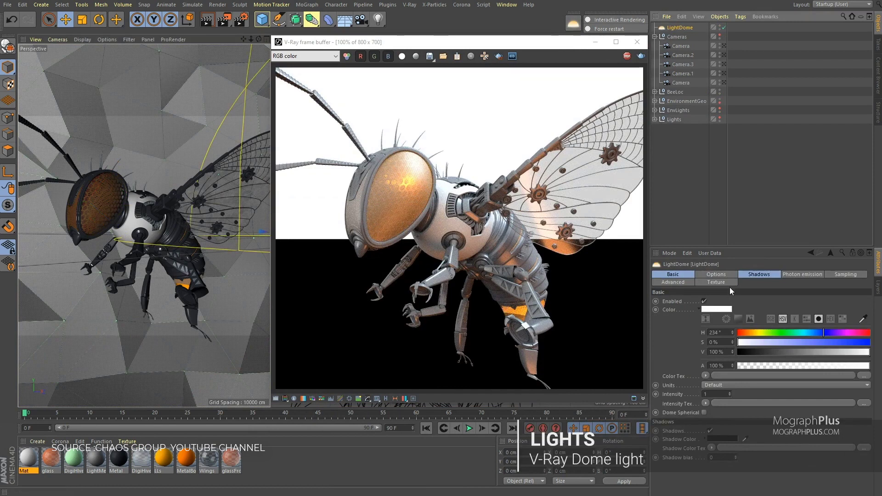
click(718, 275)
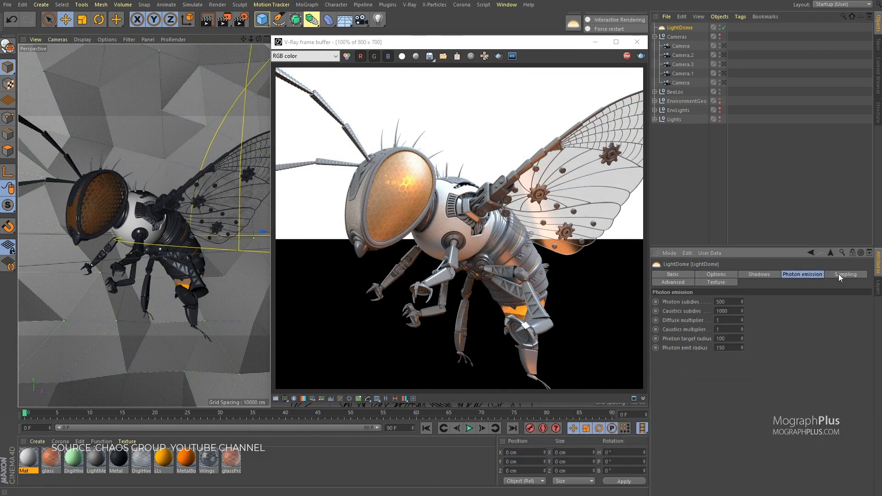
click(842, 274)
click(674, 283)
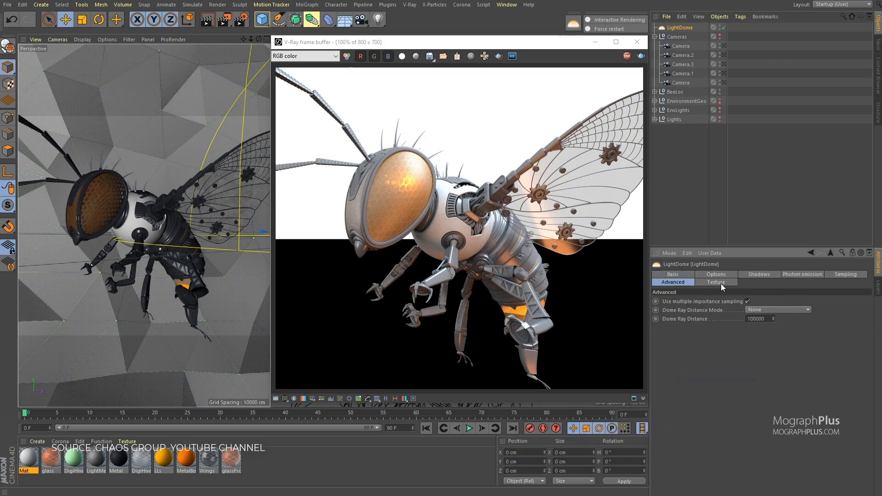
click(722, 283)
click(671, 275)
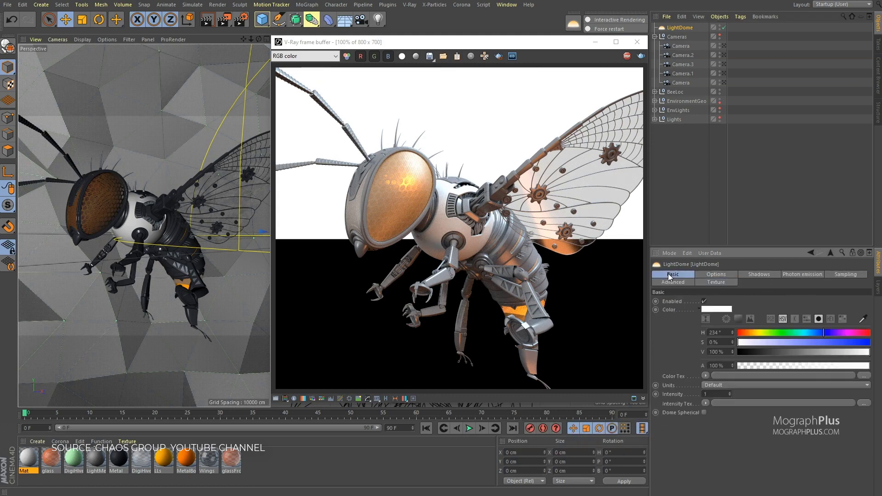
- Disable the dome light's shadows in its Shadows settings
click(764, 275)
scroll(191, 213, up, 10)
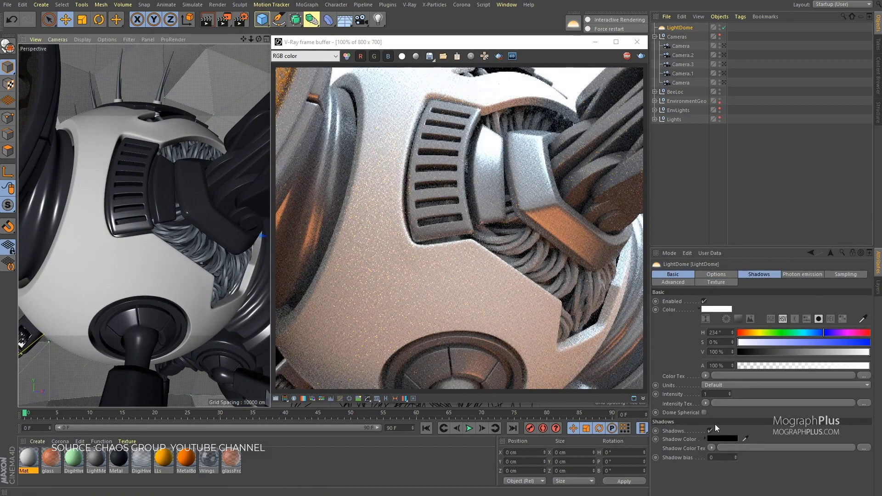
click(711, 431)
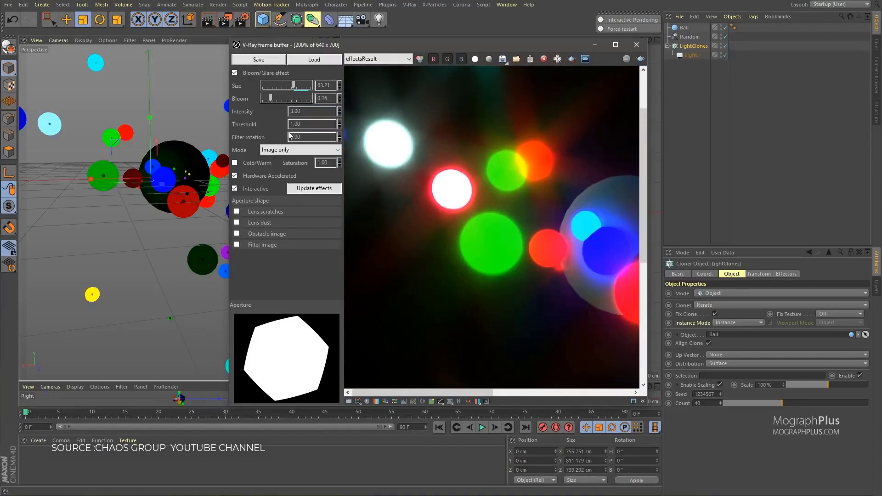
- Enable lens scratches with the Stripes pattern at density 80
click(252, 214)
scroll(475, 236, down, 1)
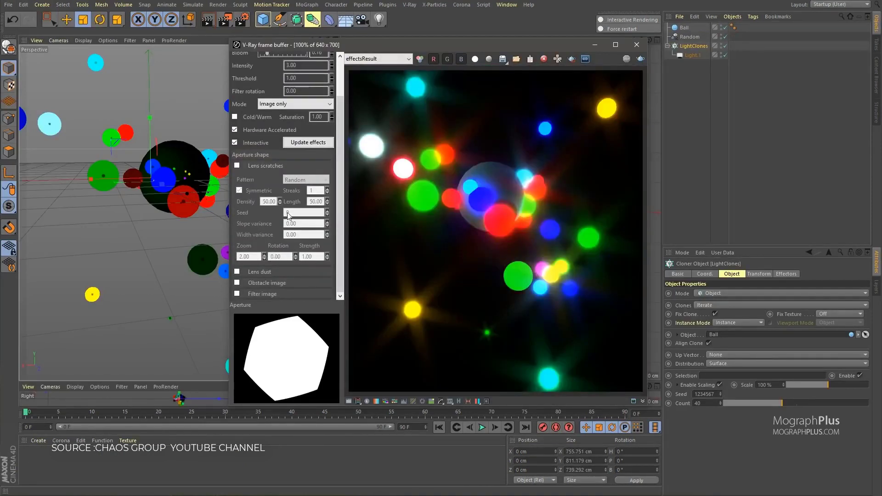
click(237, 166)
click(297, 180)
click(316, 199)
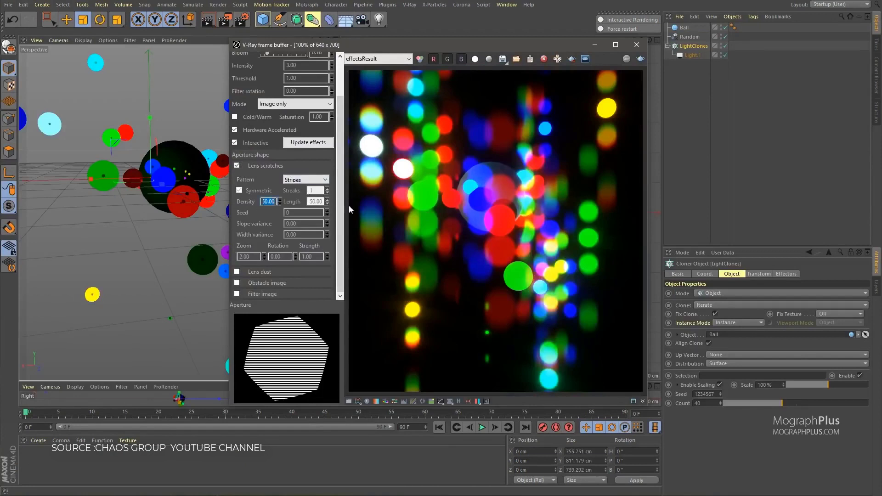
text(80)
key(Return)
- Try a Square scratch pattern at densities 10 and 50, then swap scratches for lens dust
click(303, 204)
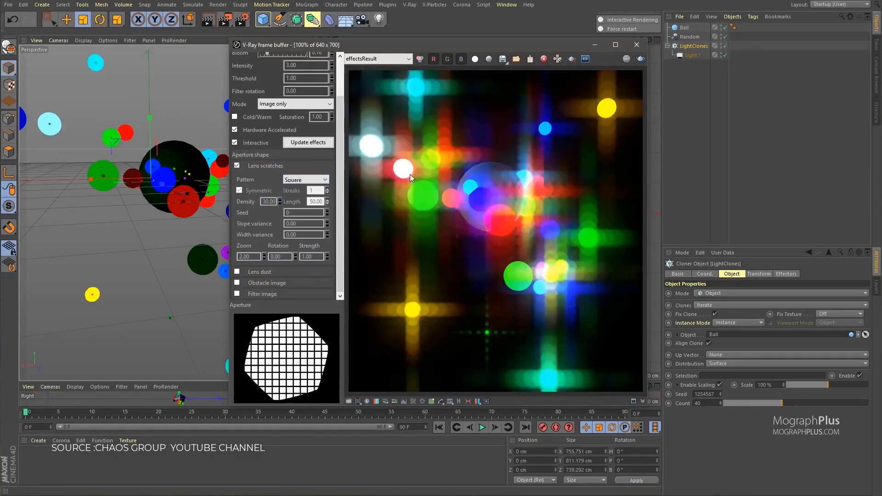
text(10)
key(Return)
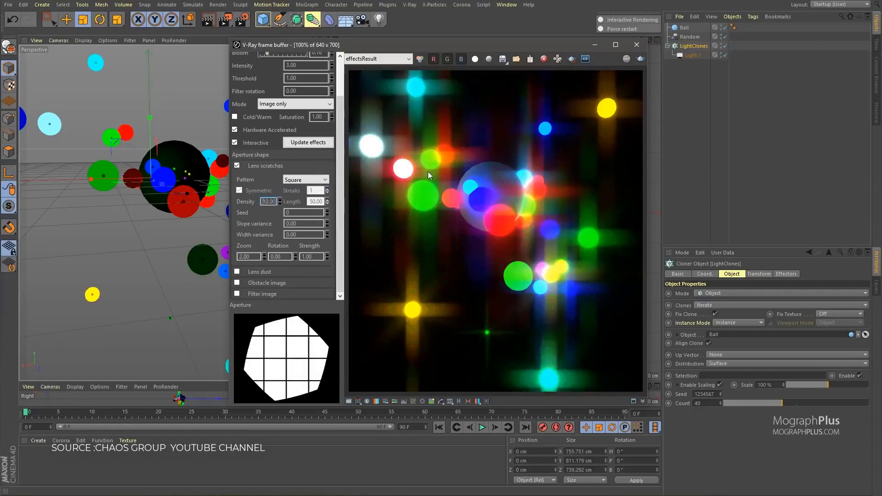
text(50)
key(Return)
click(266, 168)
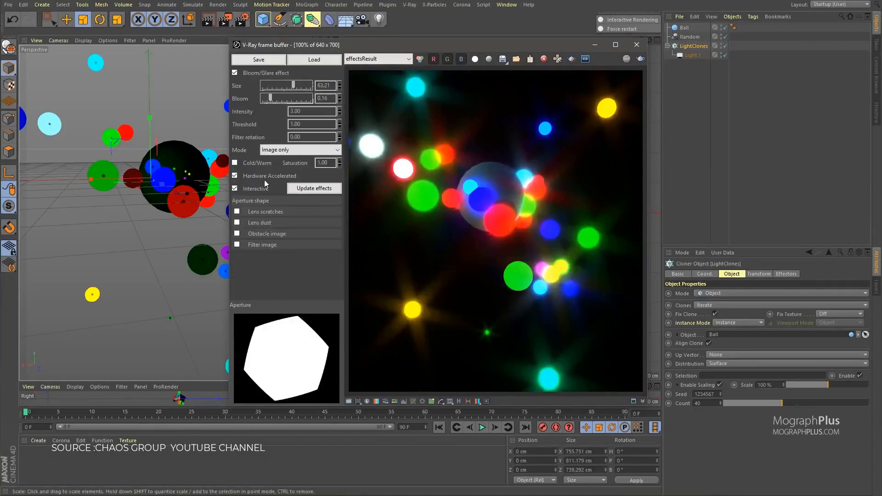
click(237, 222)
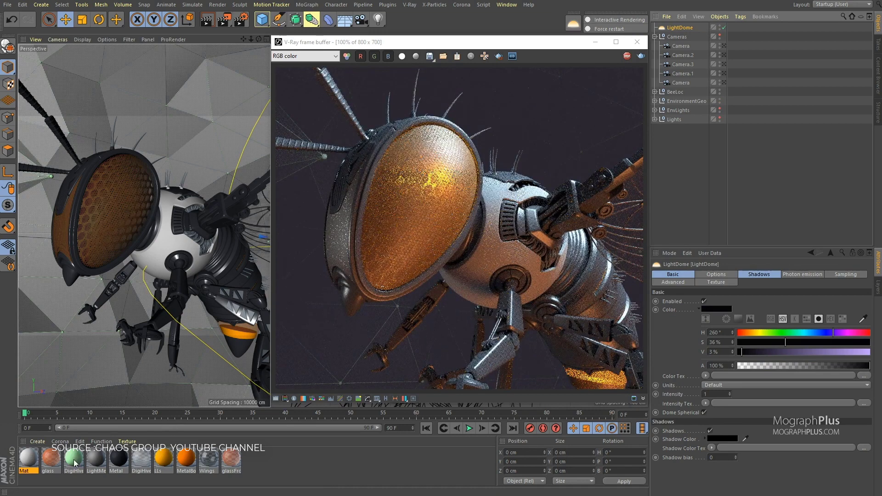
- Open the orange glass material in the Material Editor and resize the editor window
double_click(52, 459)
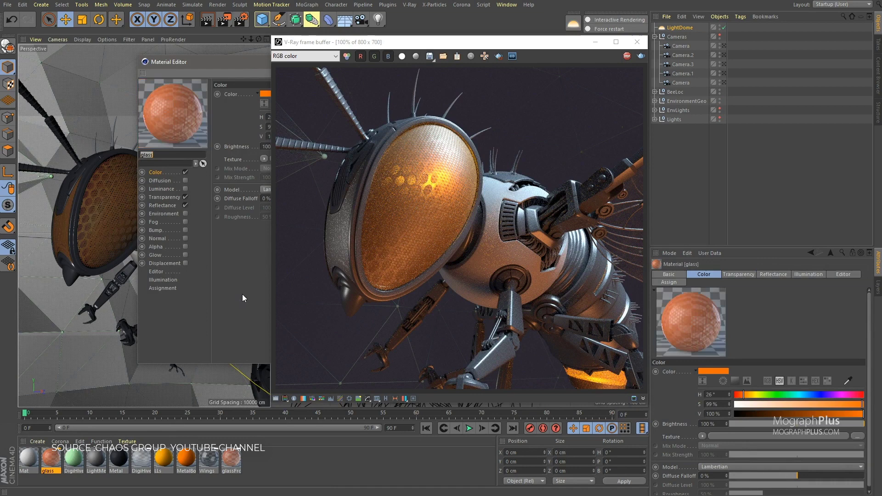
drag(138, 294, 3, 303)
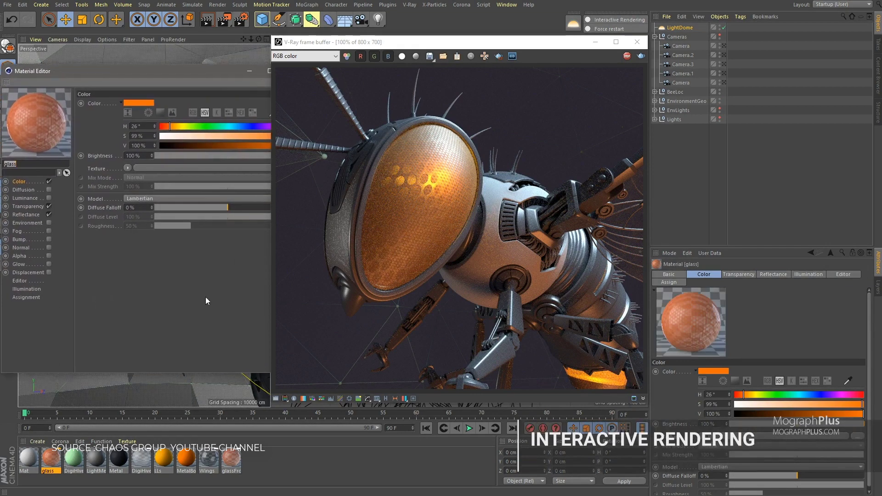
drag(216, 298, 206, 299)
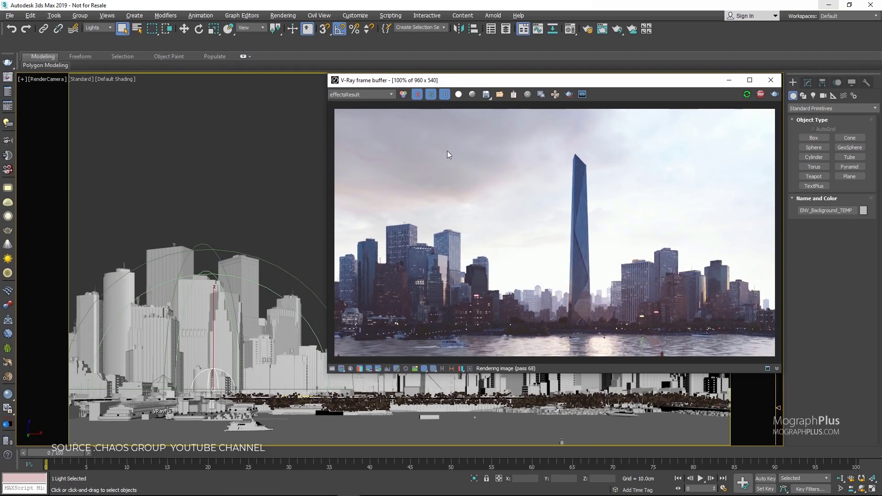
- Rotate the selected light until the skyline render turns sunlit under a blue sky
key(e)
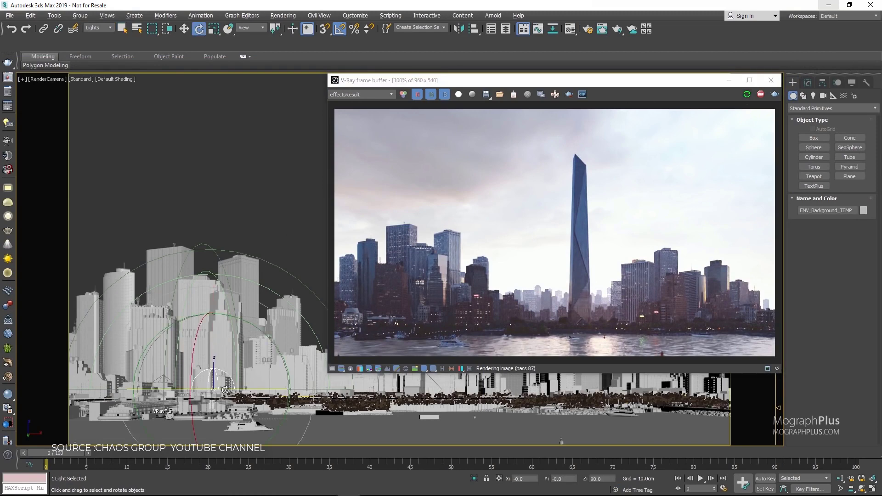
drag(225, 390, 255, 389)
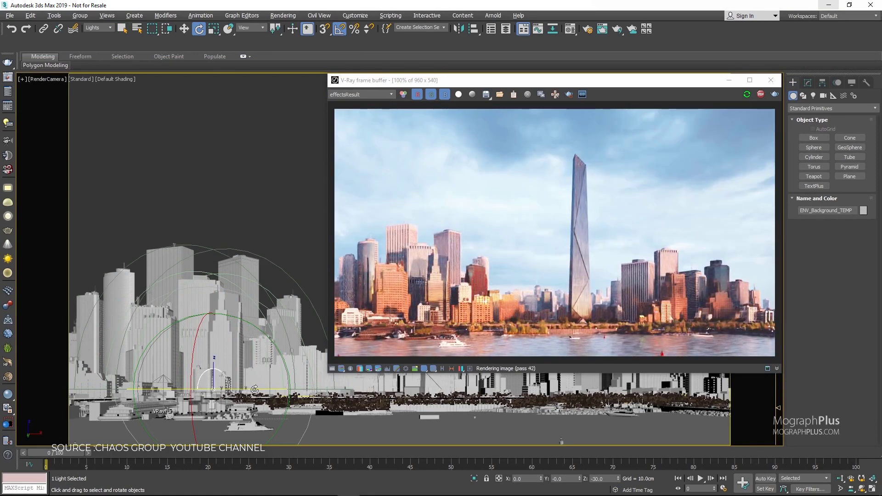
drag(254, 390, 263, 387)
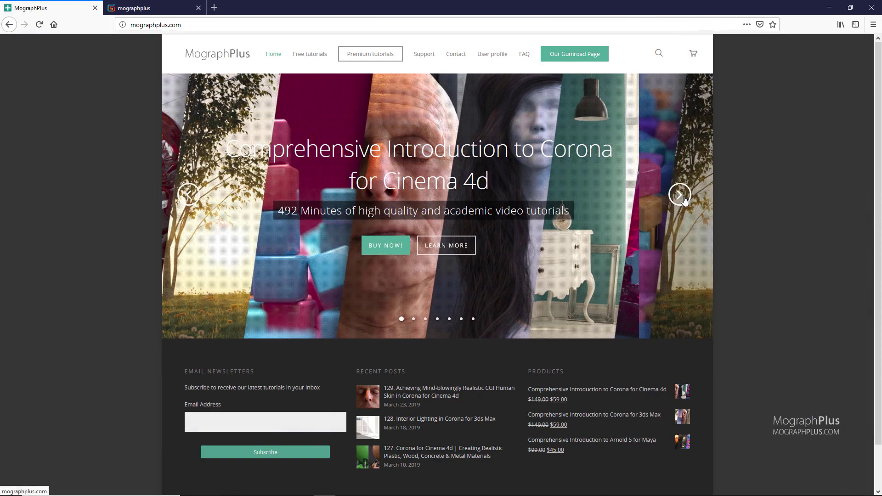
- Advance the mographplus.com featured course slider three slides
click(681, 195)
click(683, 196)
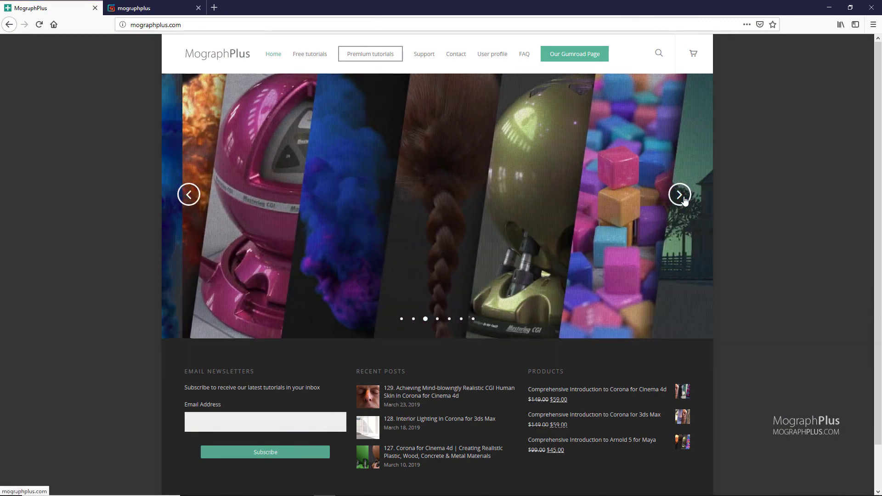
click(682, 197)
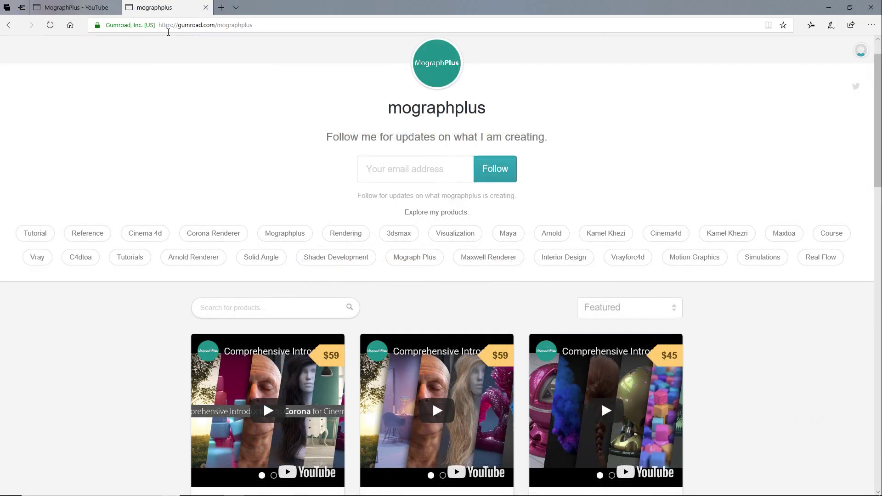
- Scroll down the Gumroad store and the MographPlus channel's Videos list
drag(879, 127, 879, 245)
drag(879, 245, 879, 284)
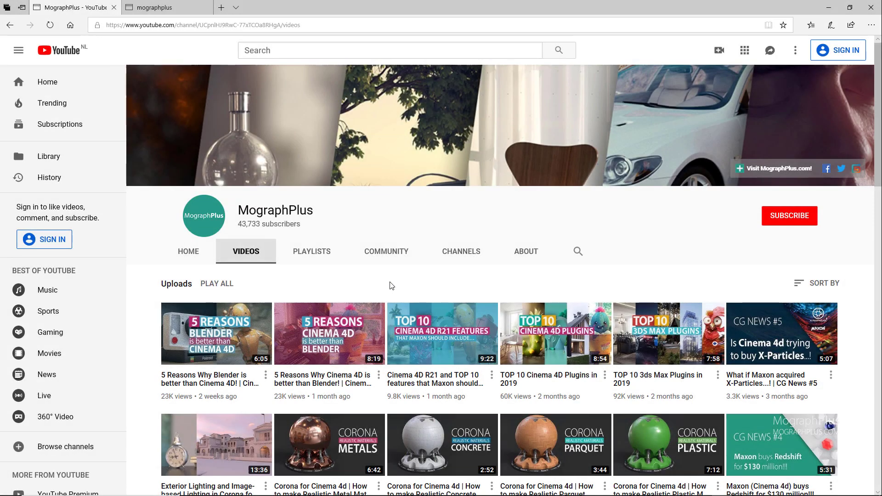
scroll(593, 272, down, 6)
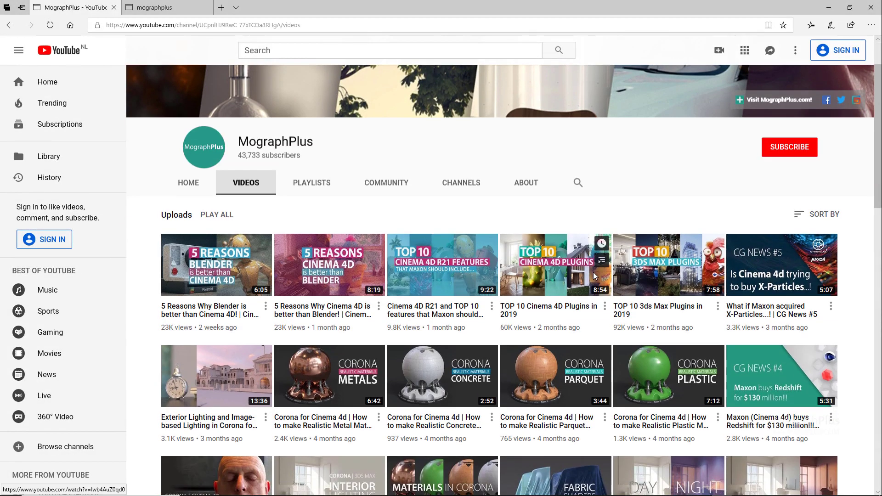